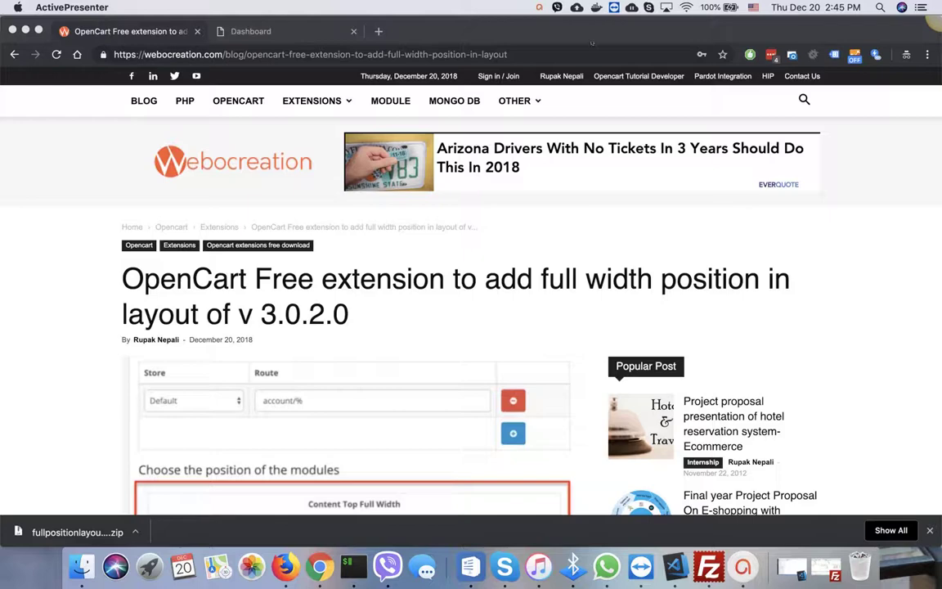
Download fullpositionlayout.zip via the Webocreation article's 'Download free module' button
click(521, 54)
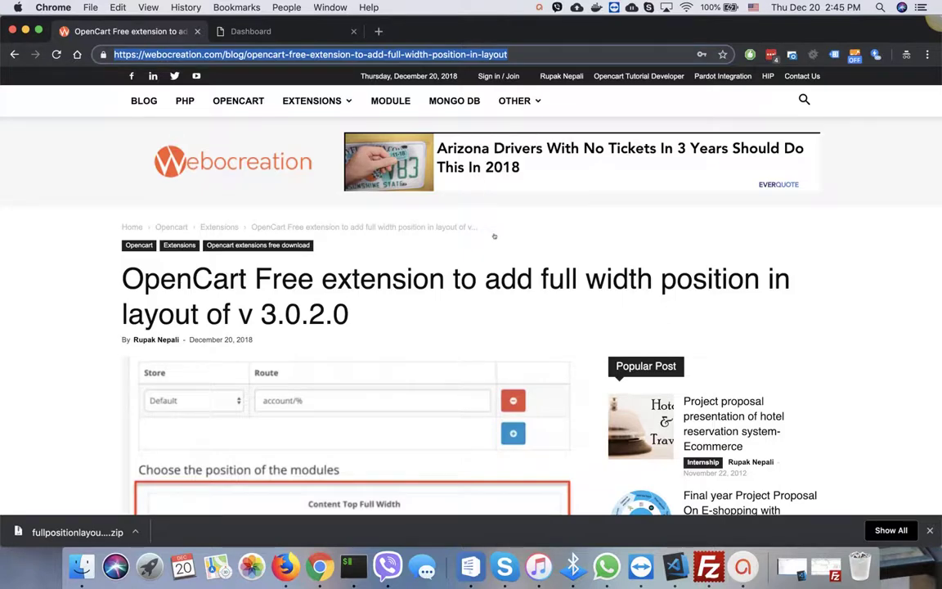
scroll(494, 236, down, 1)
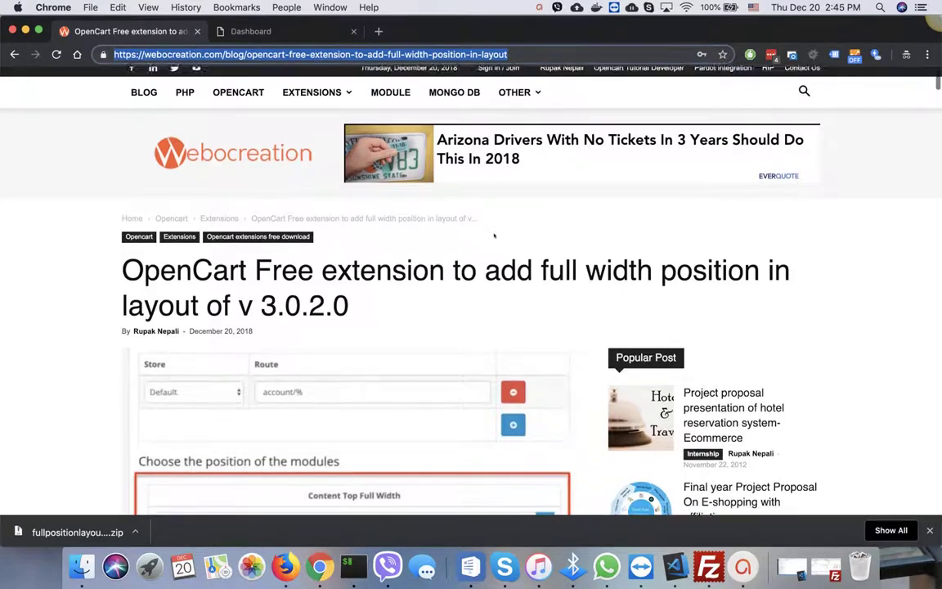
scroll(494, 236, down, 1)
scroll(494, 236, down, 1)
scroll(494, 237, down, 1)
scroll(494, 236, down, 2)
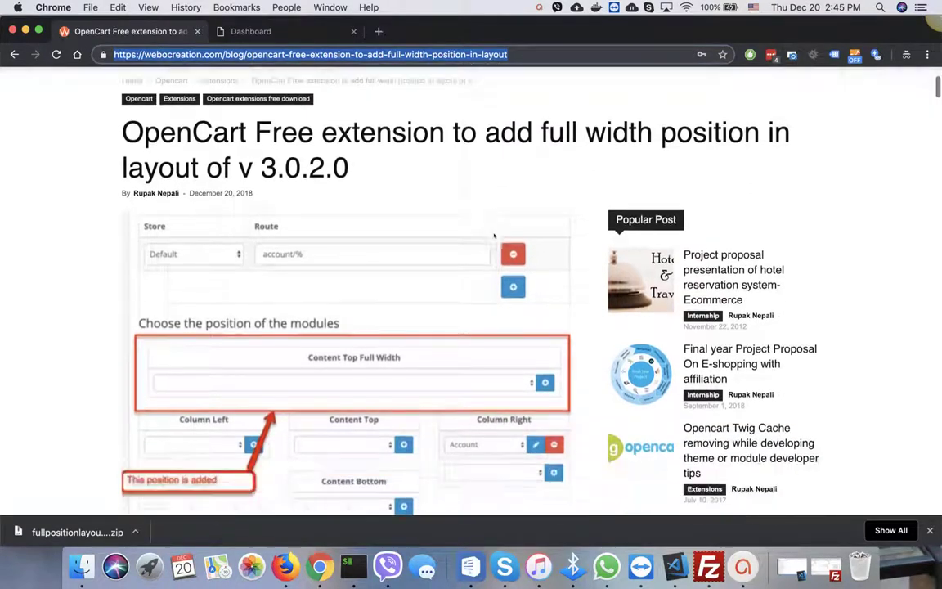
scroll(494, 236, down, 3)
scroll(494, 236, down, 2)
scroll(493, 236, down, 5)
scroll(494, 236, down, 1)
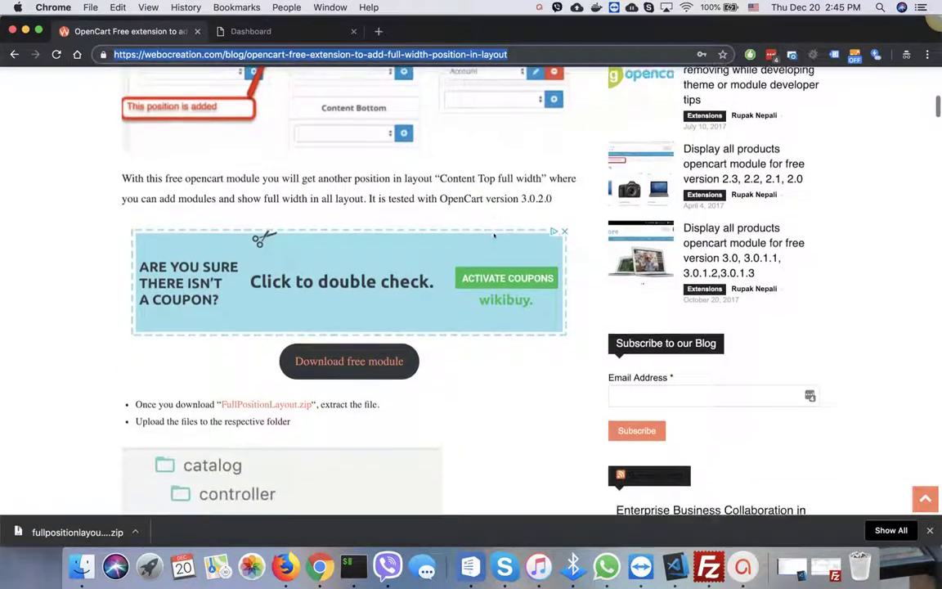
scroll(494, 237, down, 1)
scroll(494, 236, down, 1)
scroll(494, 236, down, 1)
scroll(494, 237, down, 2)
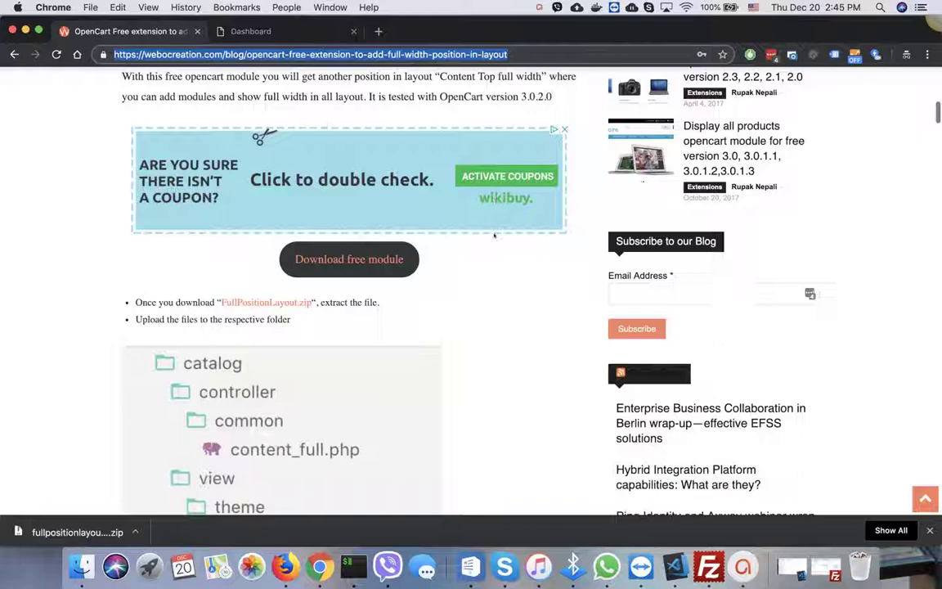
scroll(494, 236, down, 4)
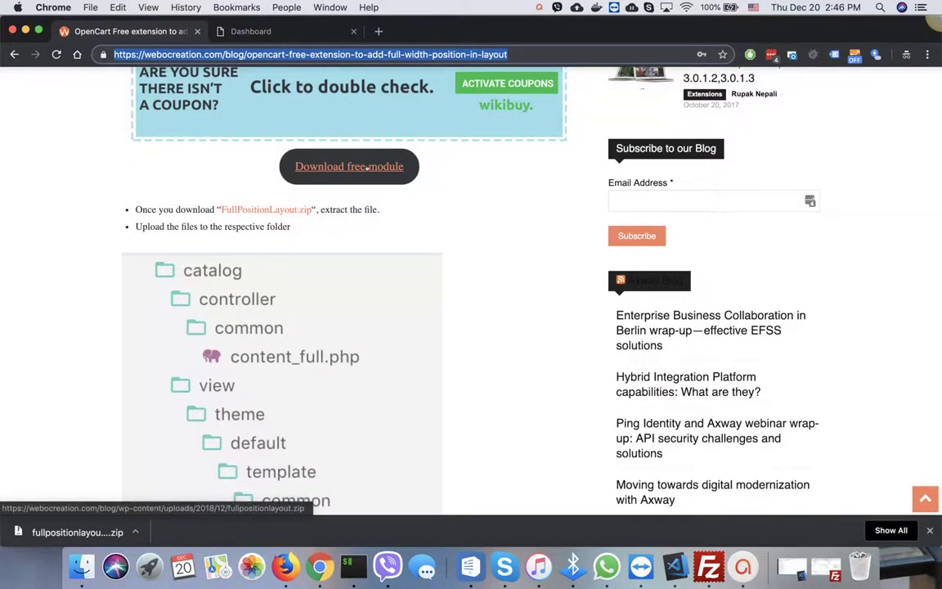
click(366, 167)
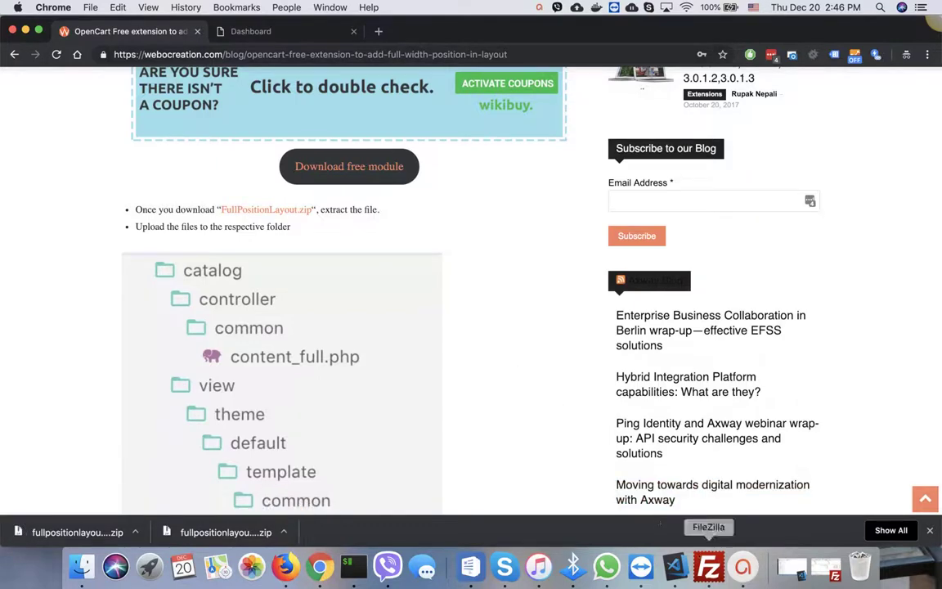
Upload the fullpositionlayout catalog and system folders to /public_html/nepalbuddha in FileZilla
click(708, 564)
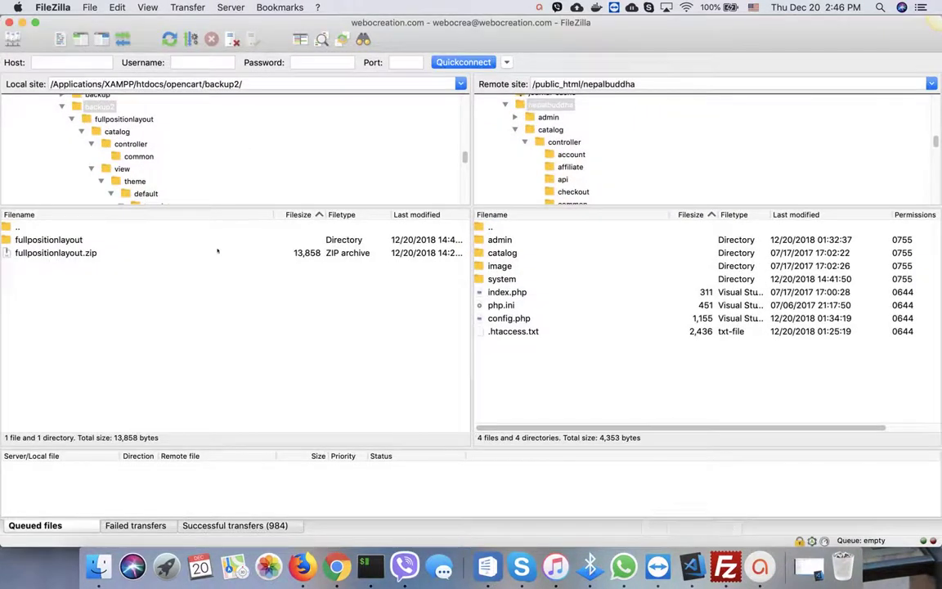
click(51, 254)
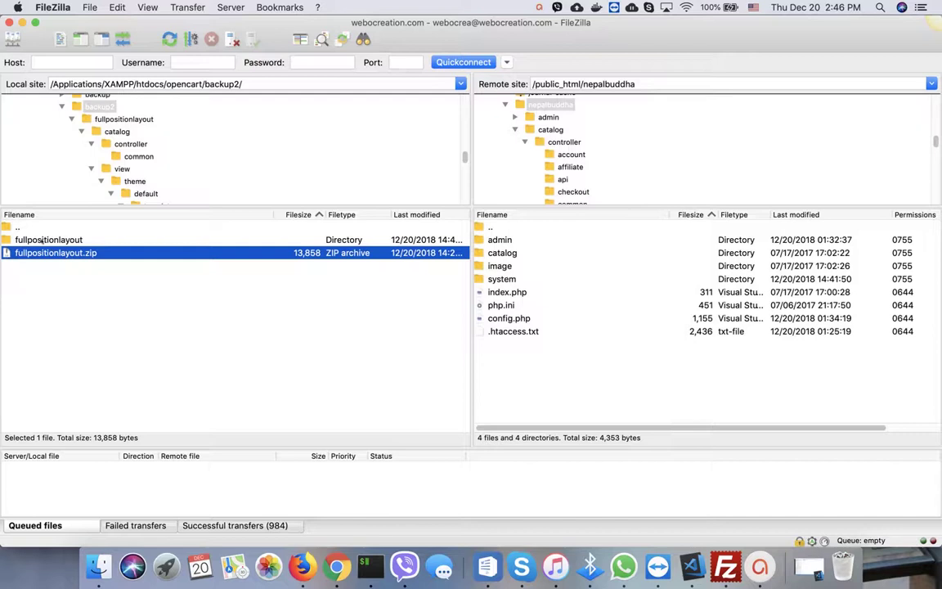
double_click(41, 240)
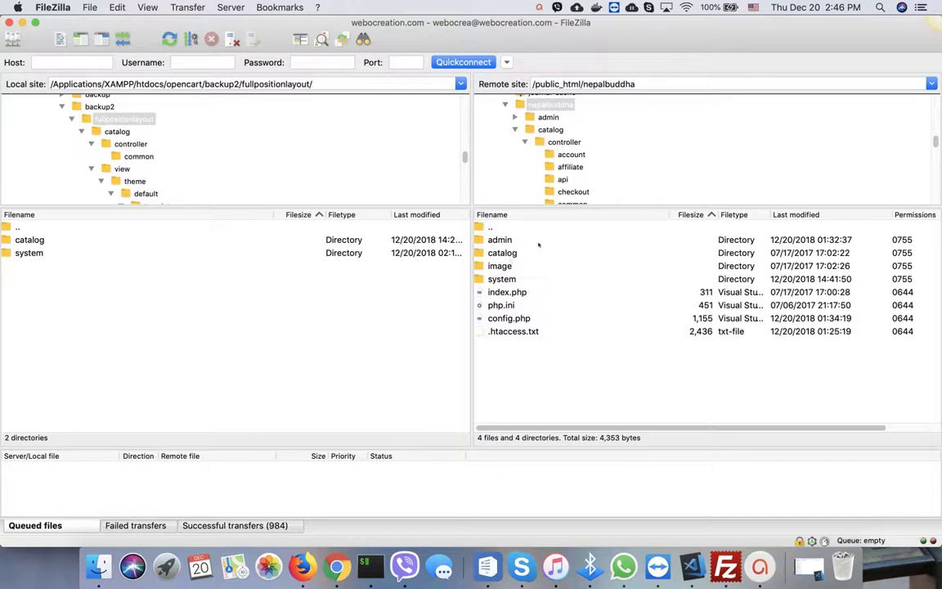
triple_click(595, 84)
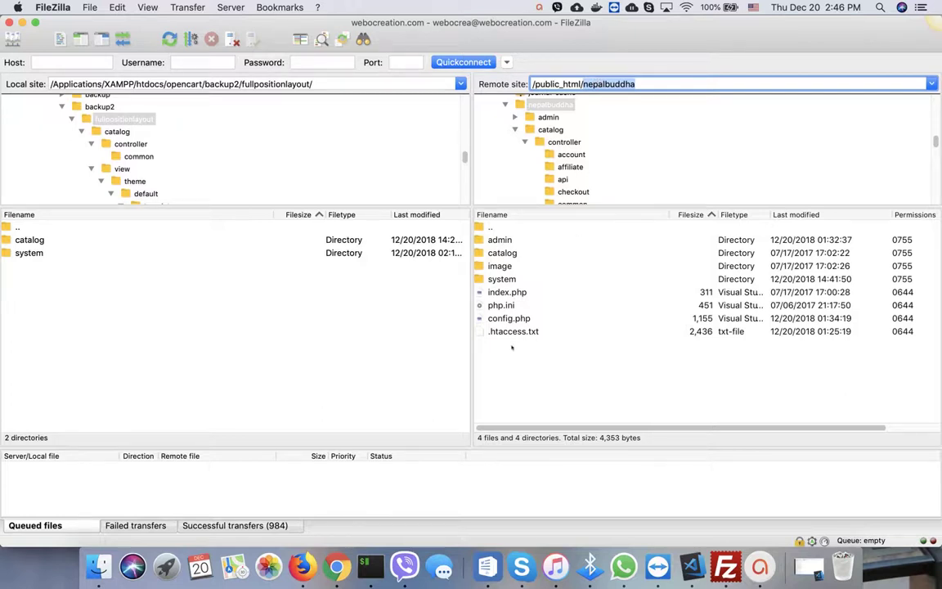
click(39, 240)
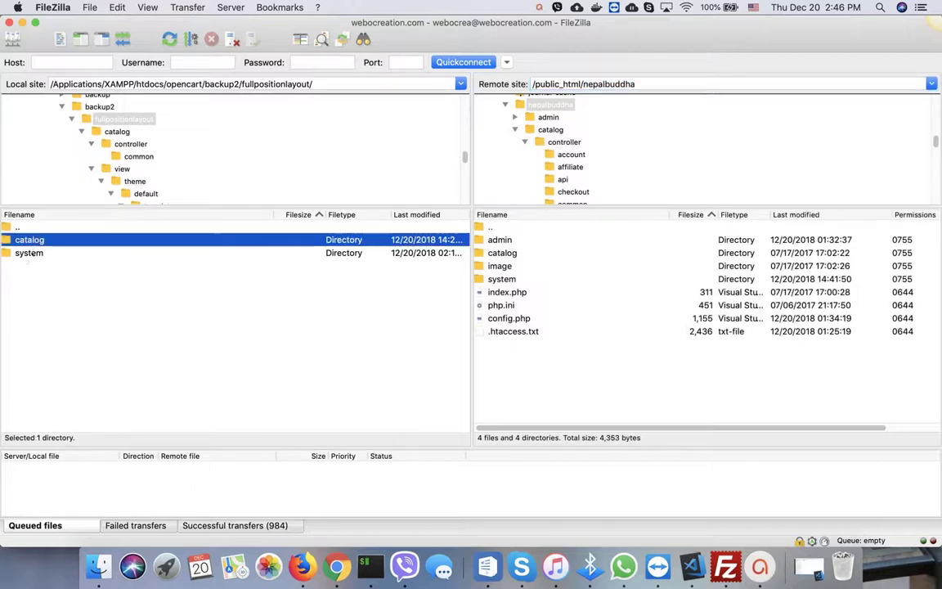
shift+click(29, 254)
right_click(54, 244)
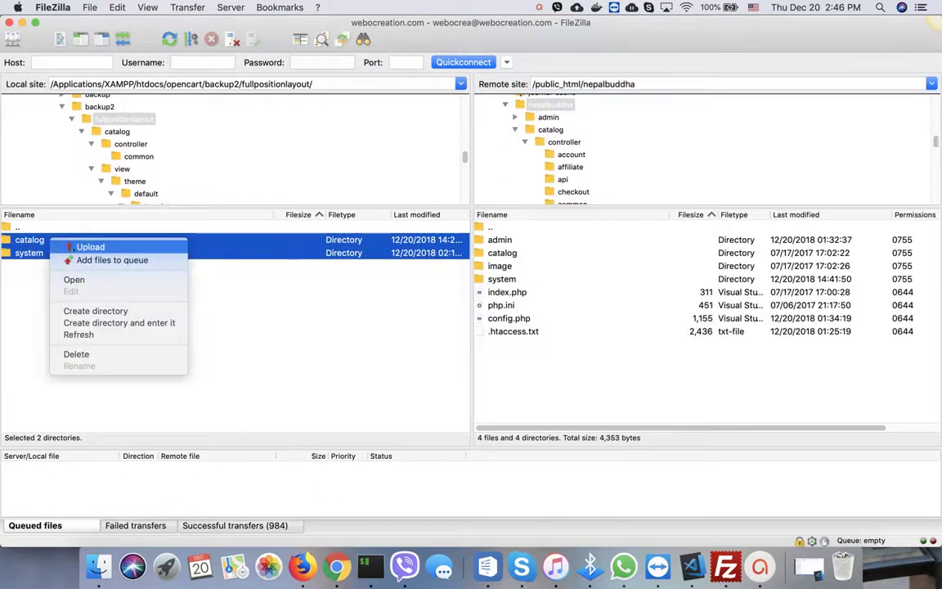
click(74, 248)
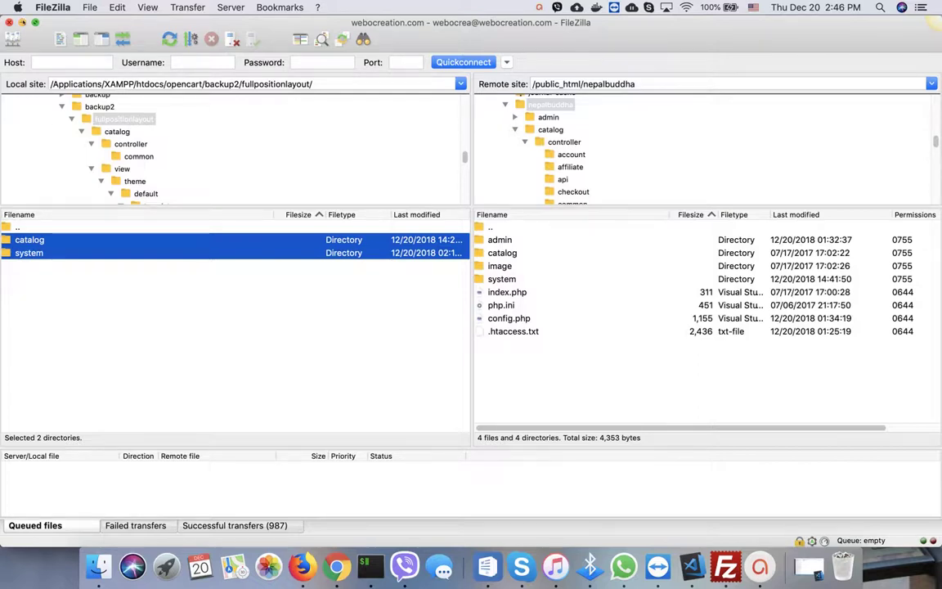
In the OpenCart admin, go to Design > Layouts and edit the Account layout
click(22, 22)
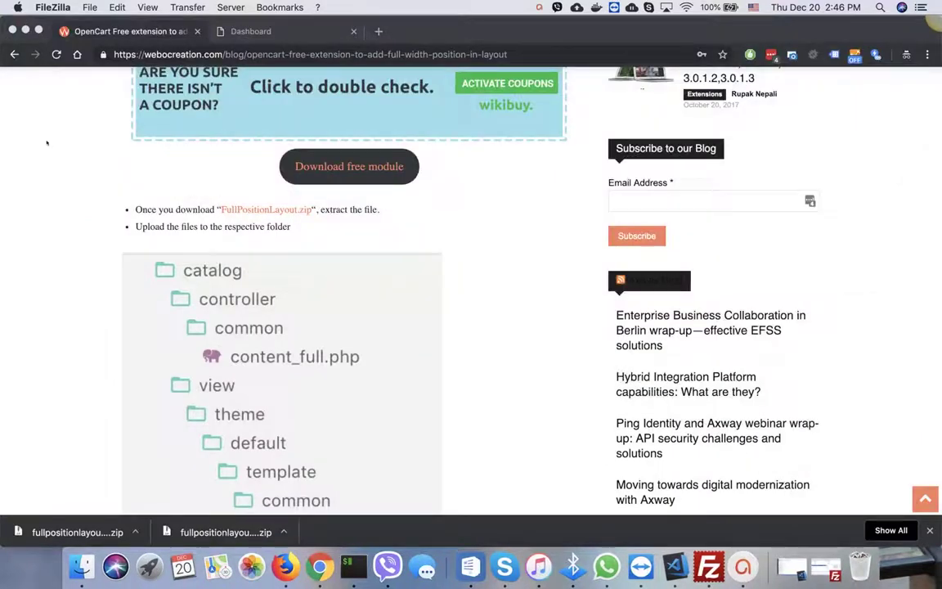
click(282, 31)
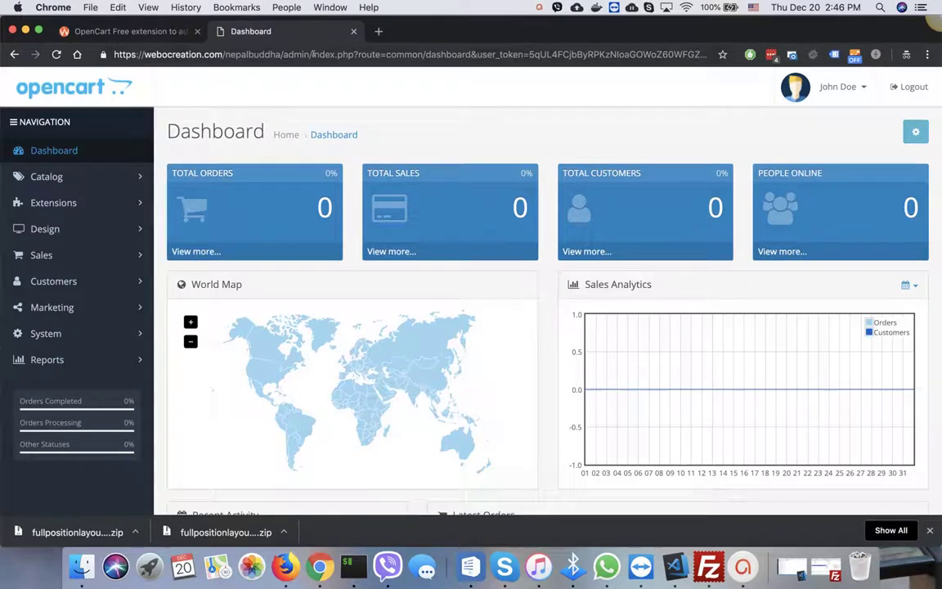
mouse_move(314, 54)
mouse_down()
mouse_move(206, 45)
mouse_move(212, 54)
mouse_up()
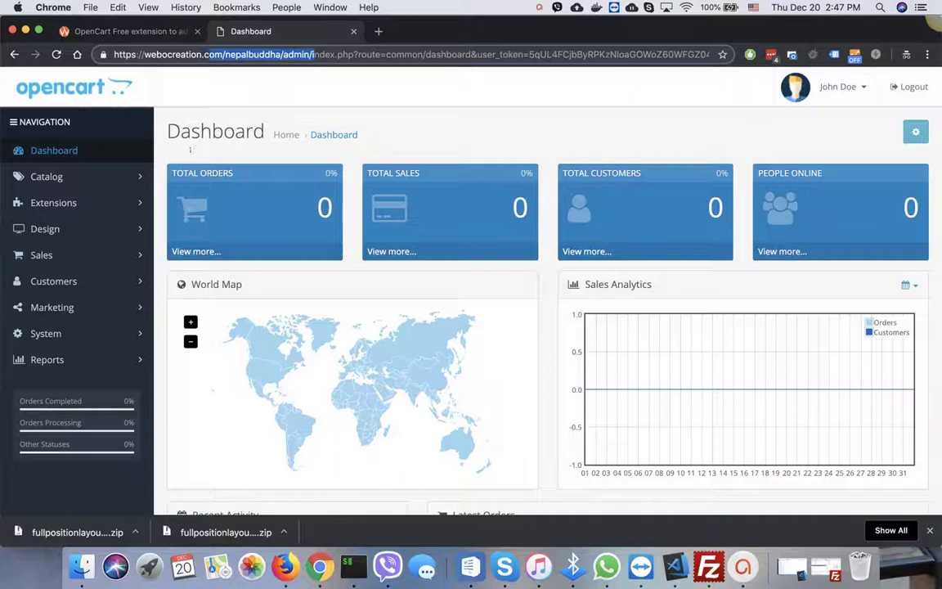
click(51, 230)
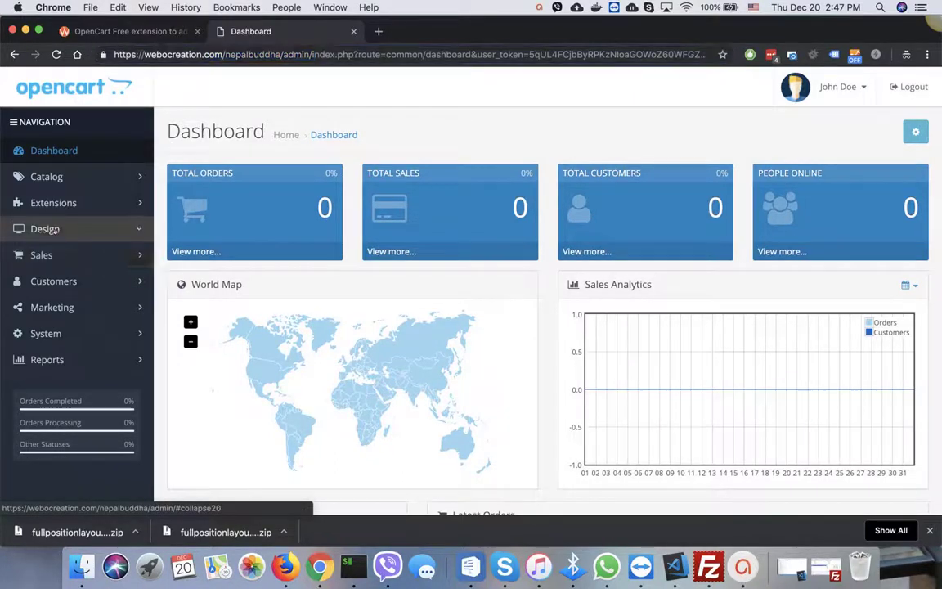
click(49, 255)
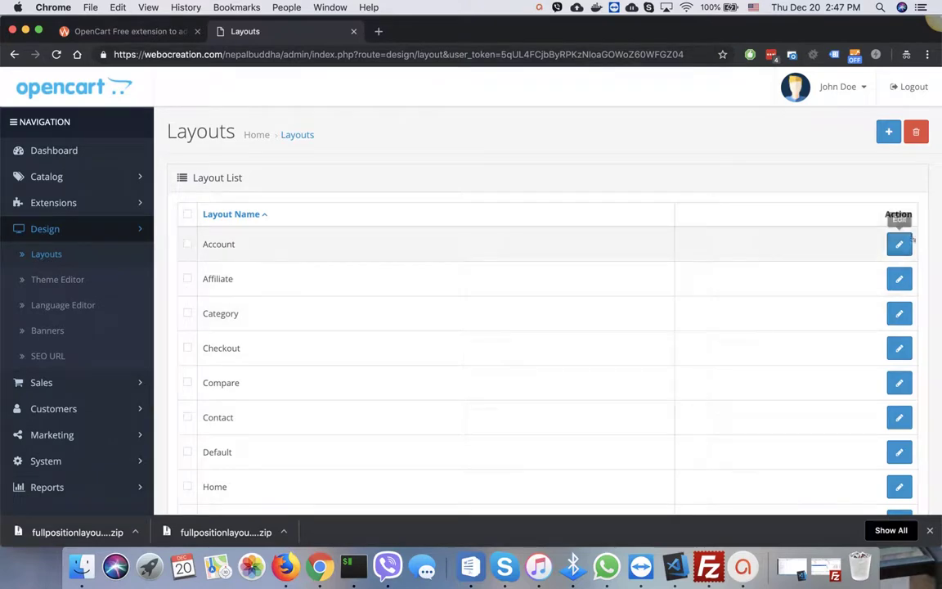
click(900, 244)
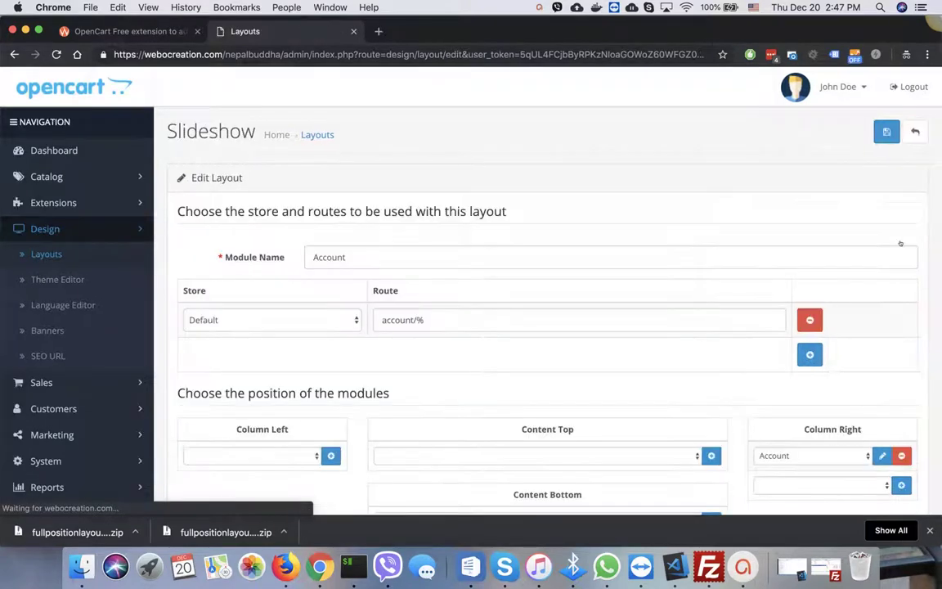
scroll(741, 362, down, 4)
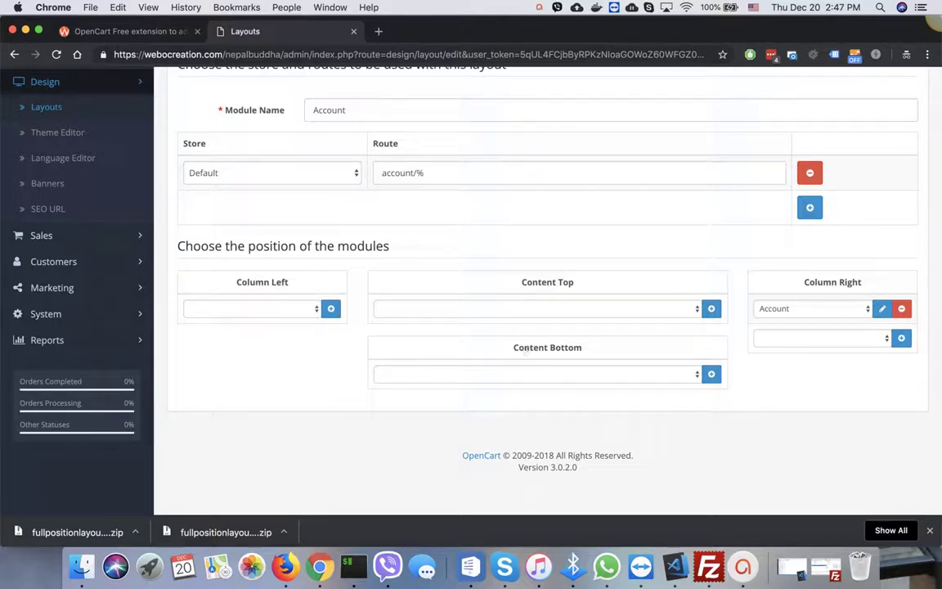
scroll(490, 244, up, 4)
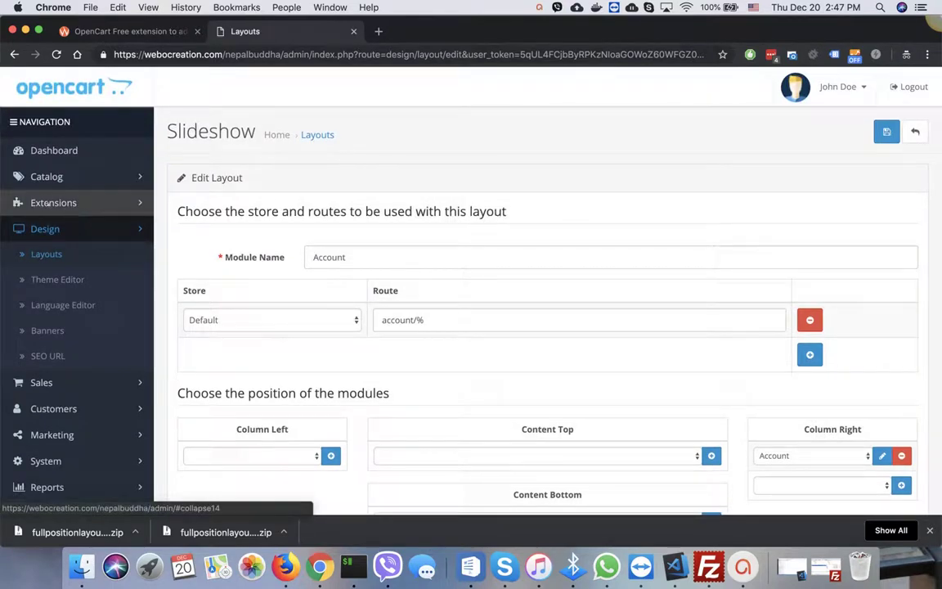
Refresh the modification cache on the Extensions > Modifications page
click(46, 202)
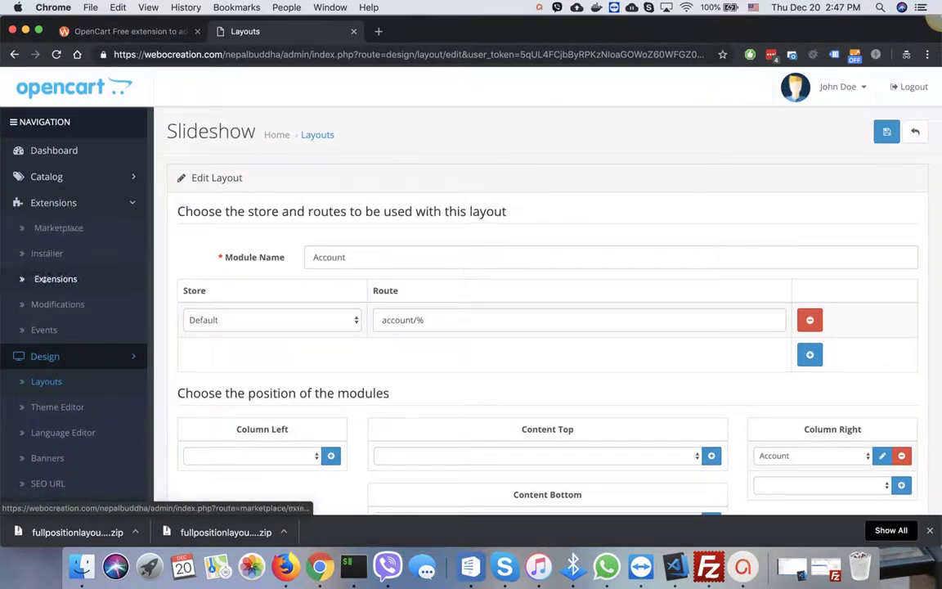
click(47, 304)
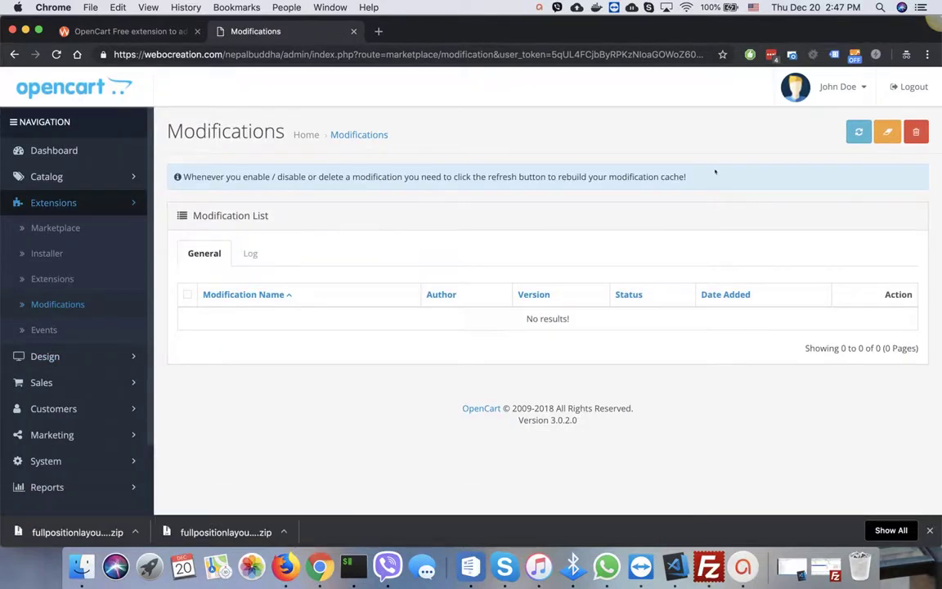
click(858, 132)
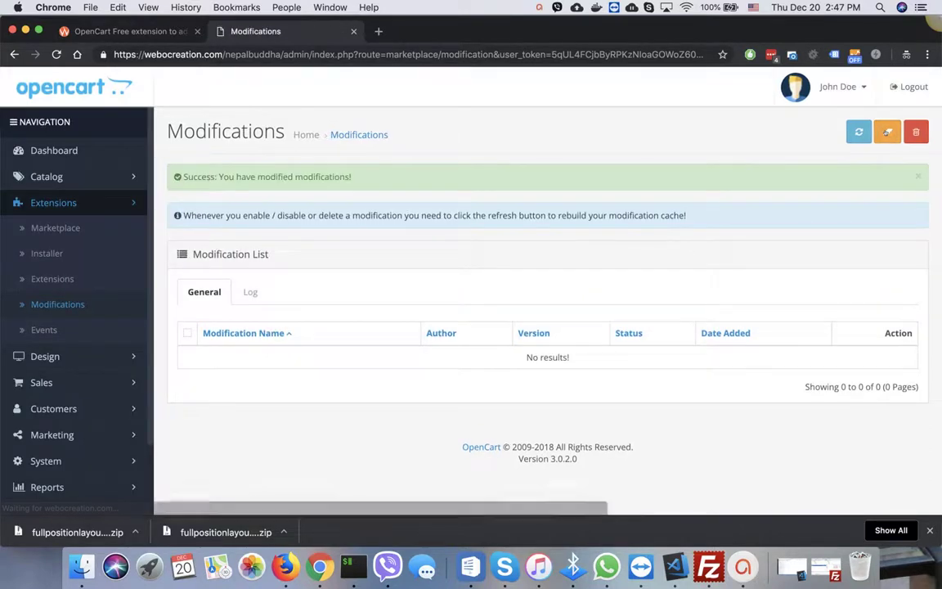
click(858, 132)
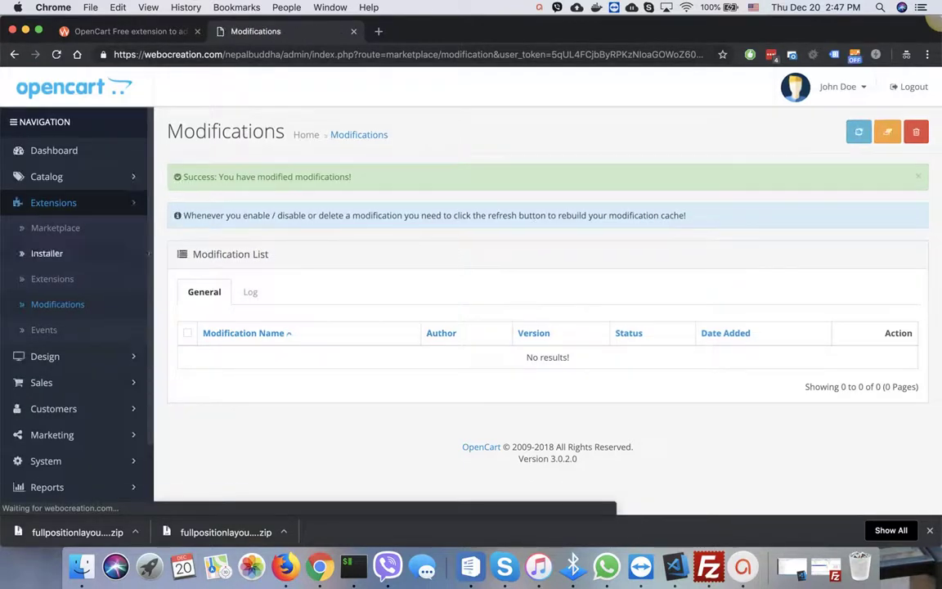
click(45, 358)
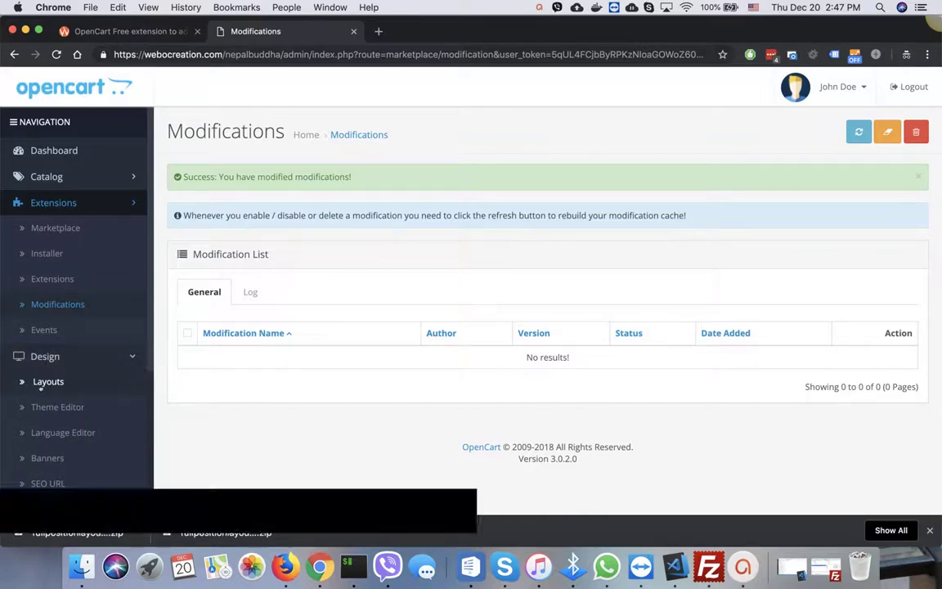
Open the Account layout for editing from Design > Layouts
click(47, 383)
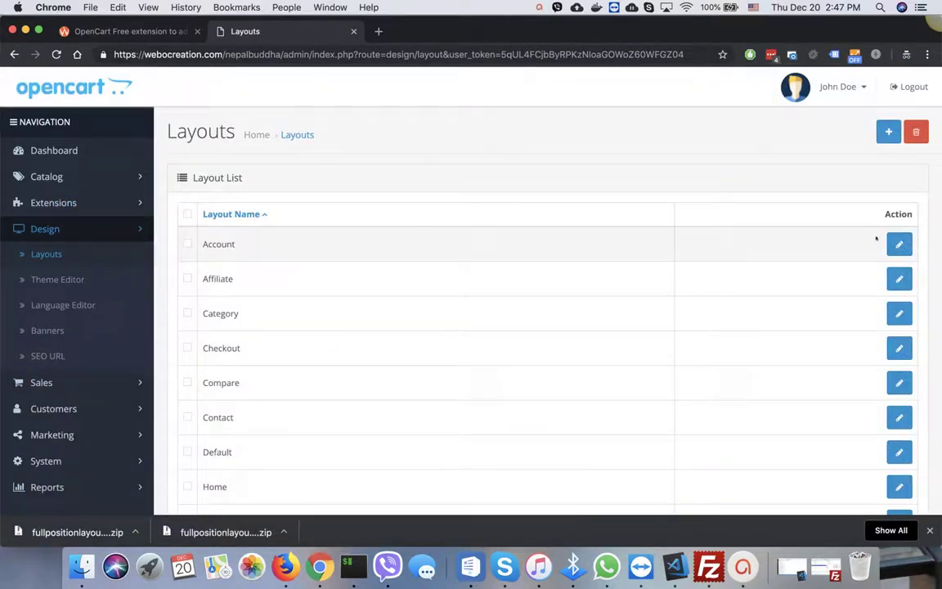
click(899, 244)
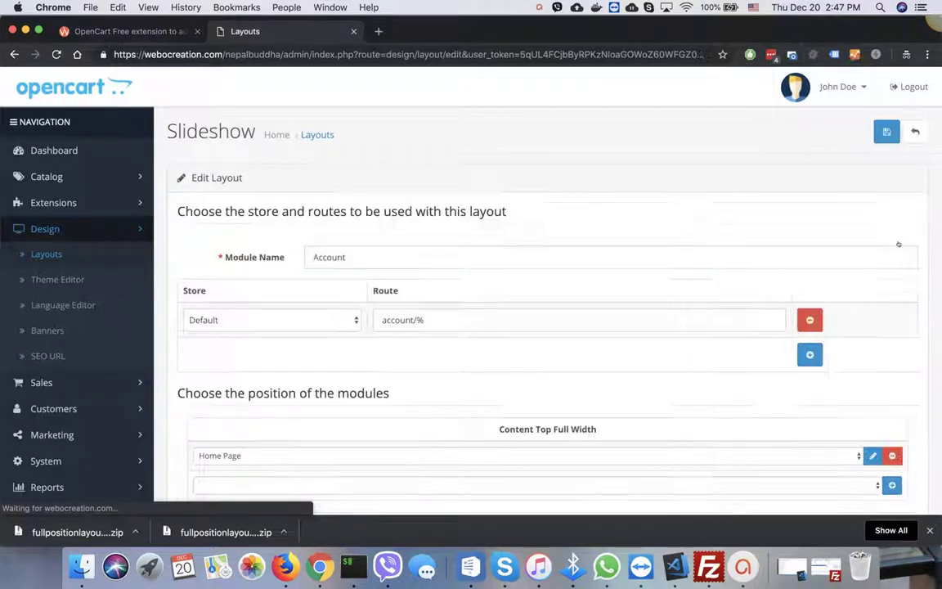
scroll(695, 355, down, 3)
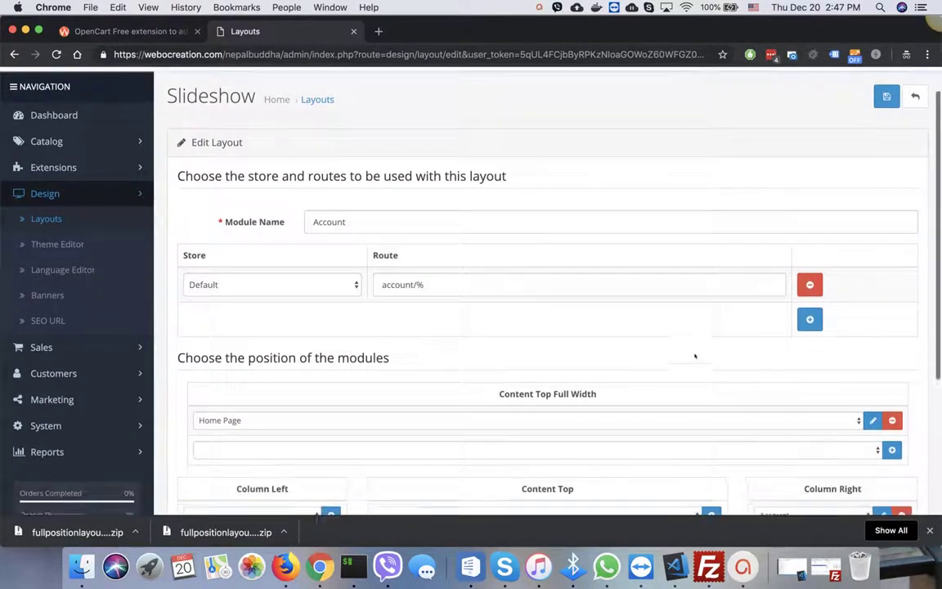
scroll(695, 356, up, 1)
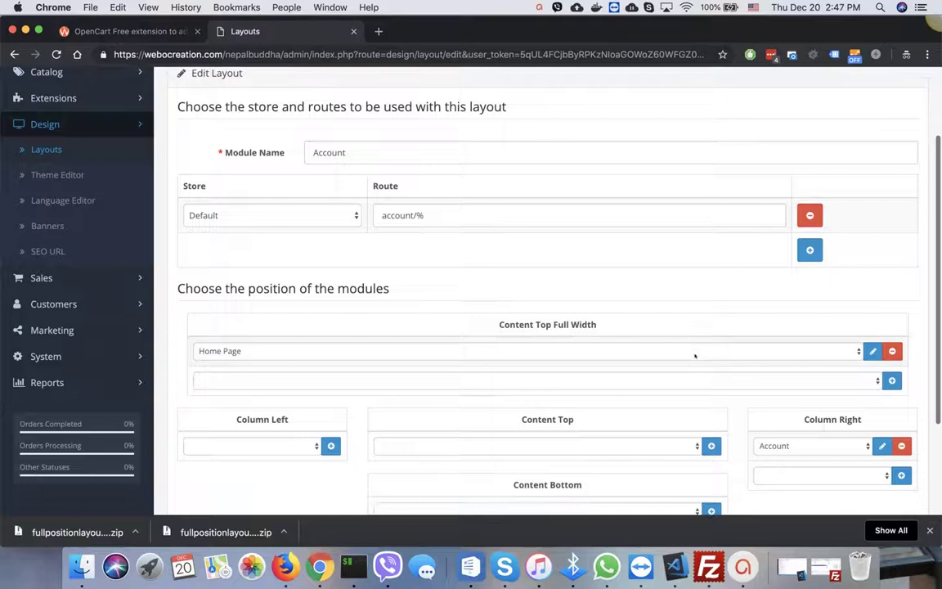
scroll(695, 356, down, 1)
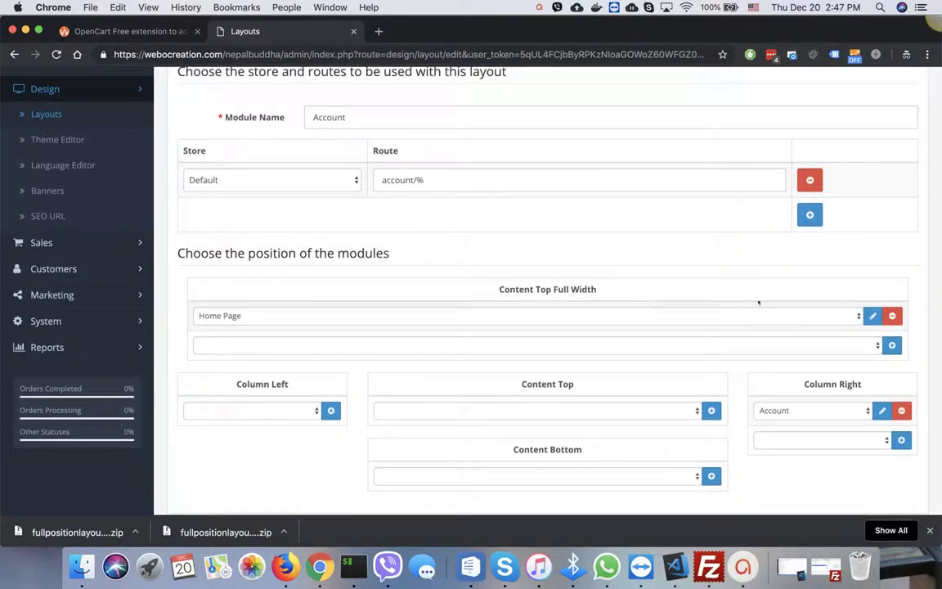
Replace the Content Top Full Width row with Slideshow > Home Page and save the layout
click(892, 316)
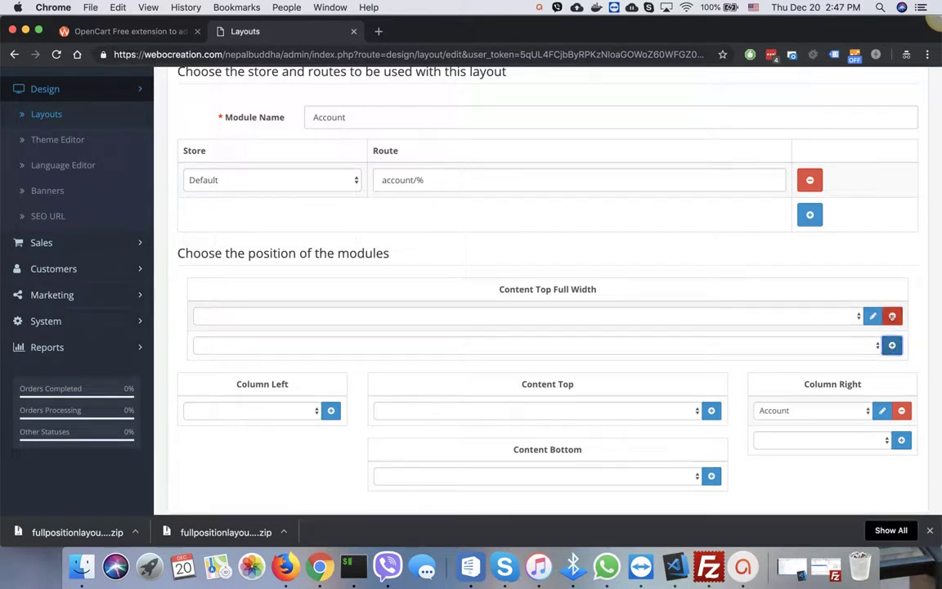
click(678, 316)
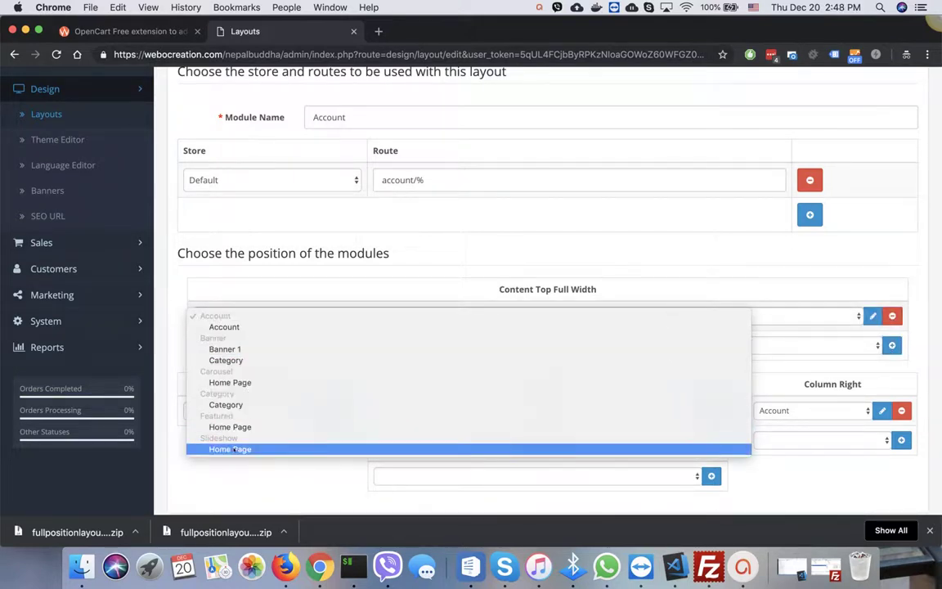
click(234, 449)
scroll(234, 449, up, 3)
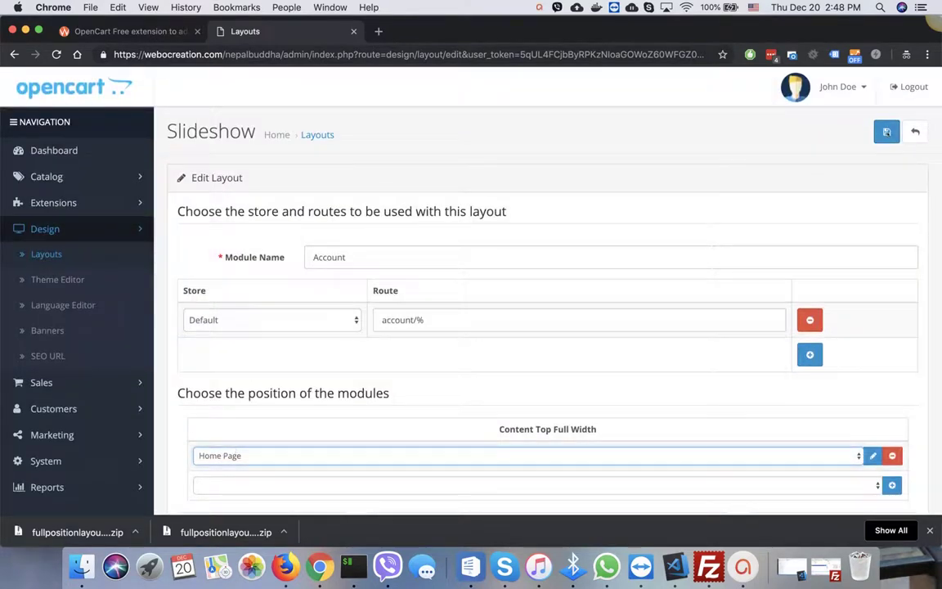
click(886, 132)
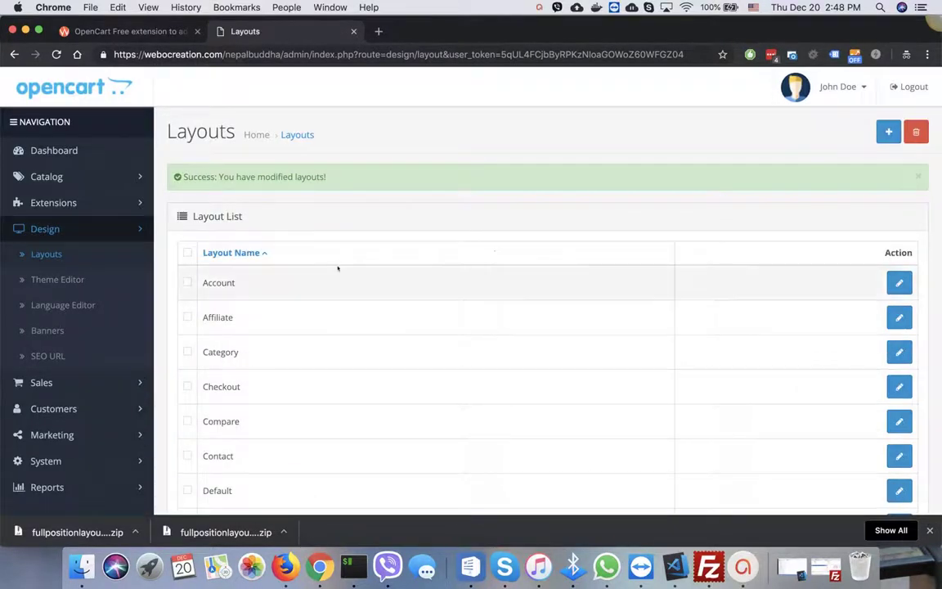
Open the storefront's My Account > Login page and check the full-width slideshow above the forms
double_click(220, 283)
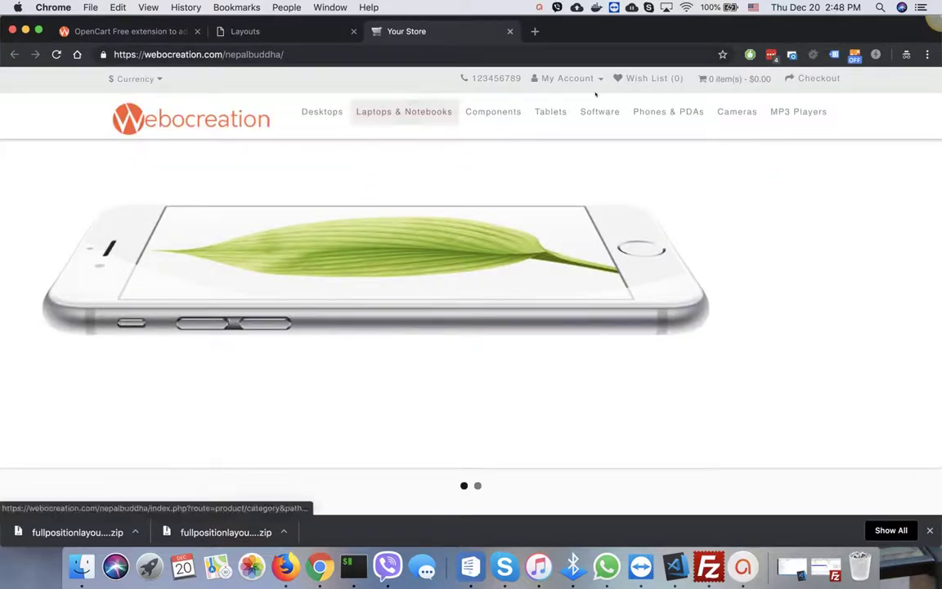
click(572, 78)
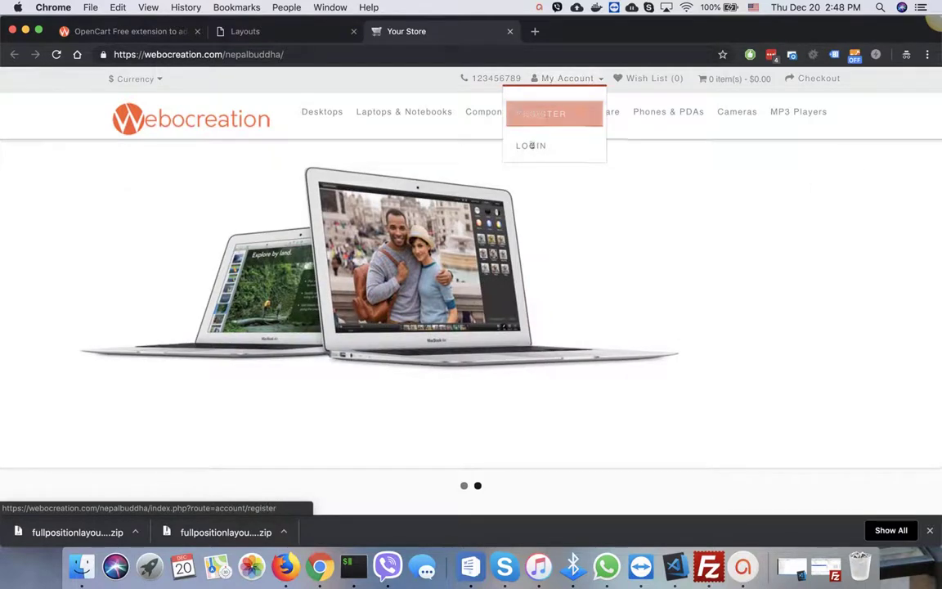
click(532, 144)
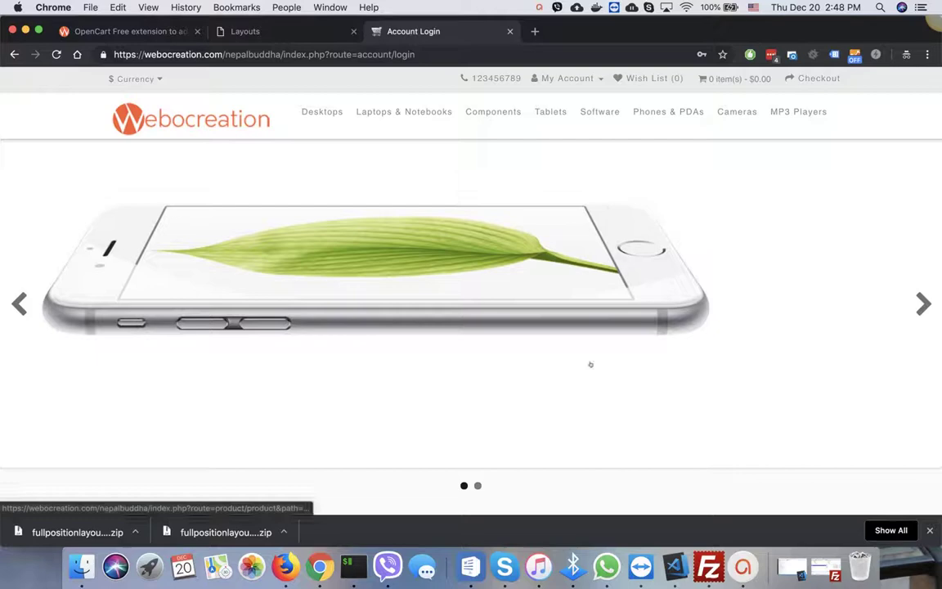
scroll(591, 364, down, 1)
scroll(591, 364, down, 2)
scroll(590, 364, up, 2)
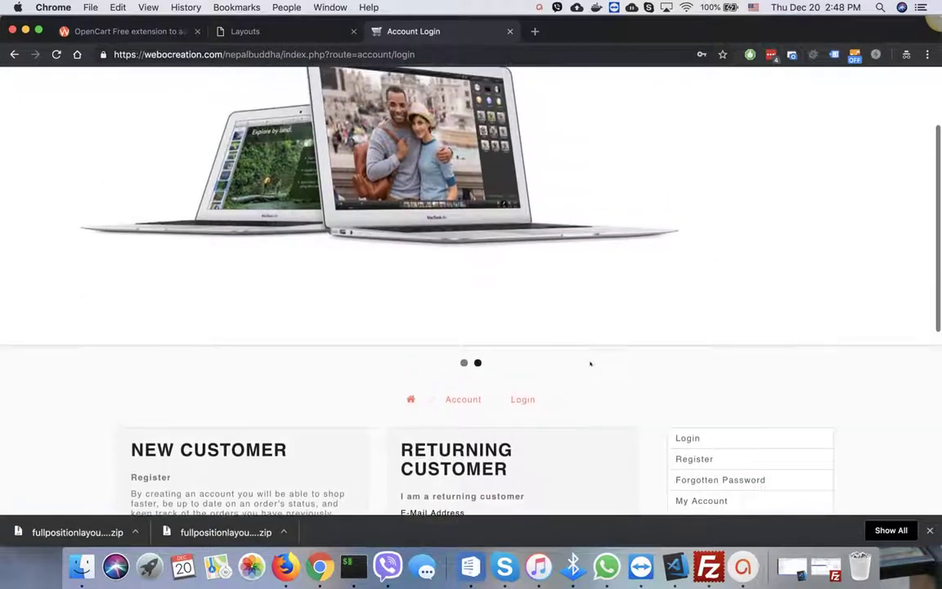
scroll(591, 364, up, 2)
scroll(591, 364, up, 1)
scroll(591, 364, up, 1)
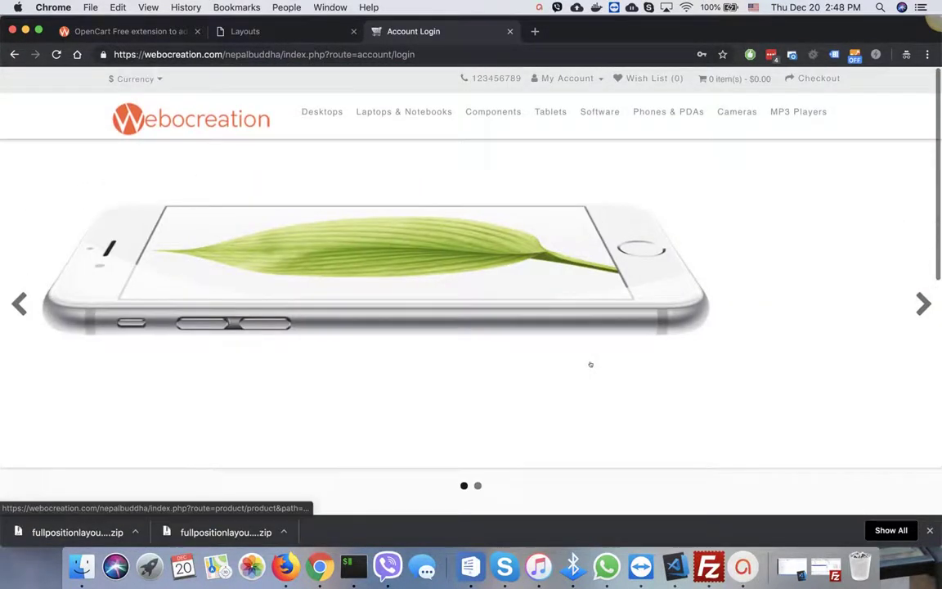
scroll(591, 364, down, 2)
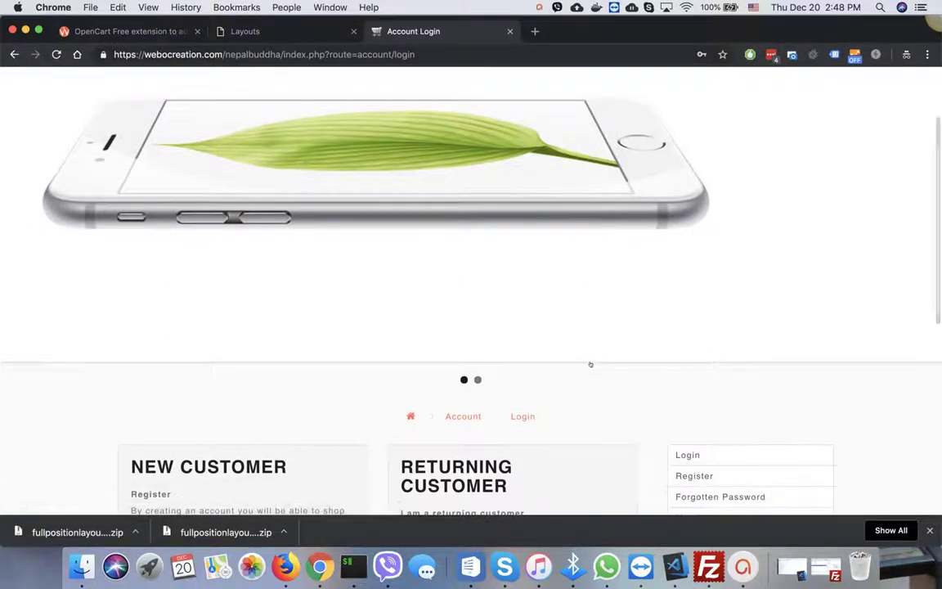
scroll(591, 364, down, 2)
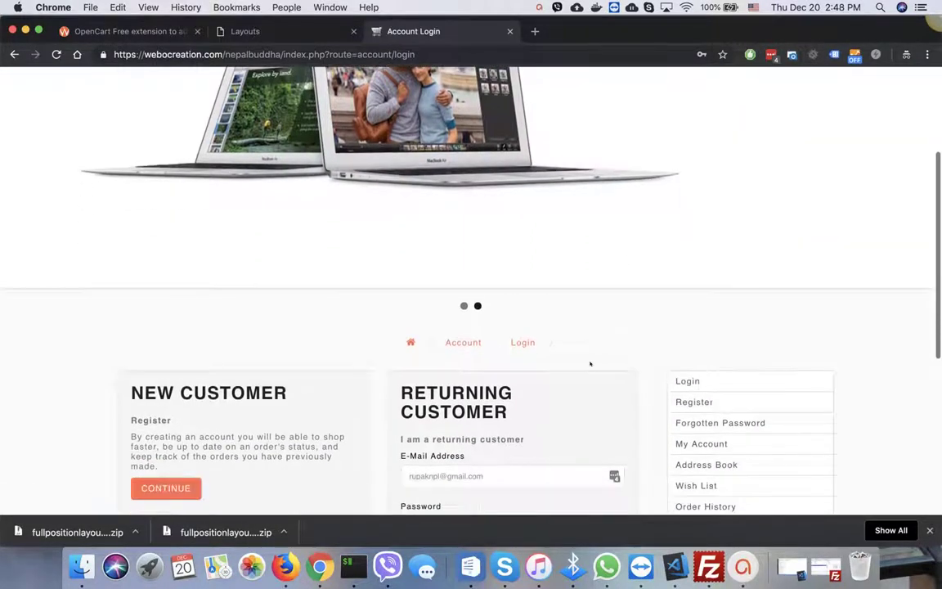
scroll(435, 162, up, 4)
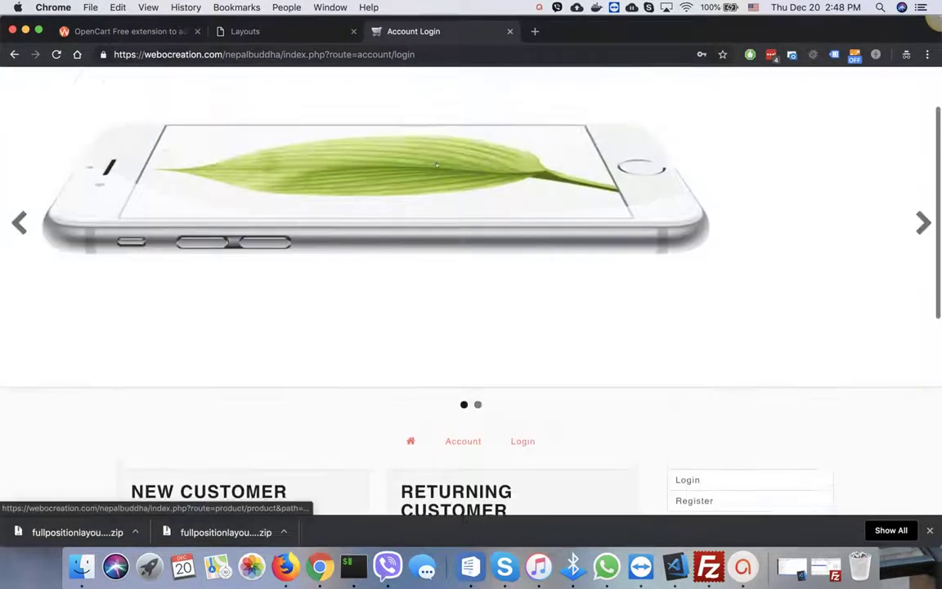